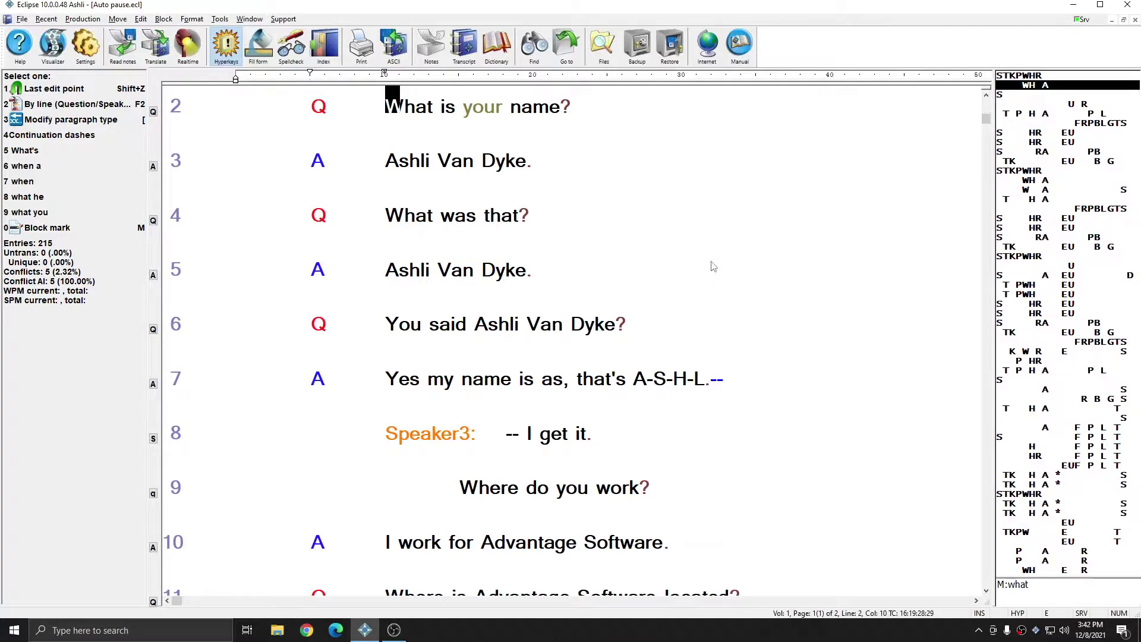
Choose a new editing font in the Display settings, keeping the proportional font despite the warning.
key("alt+u")
left_click(574, 231)
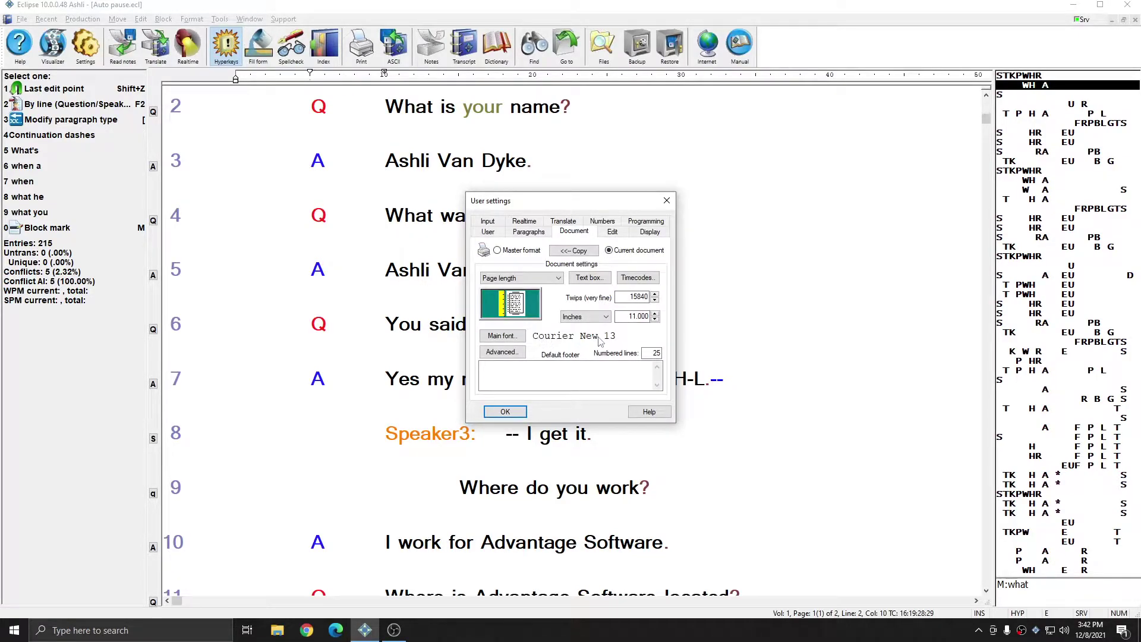
left_click(650, 231)
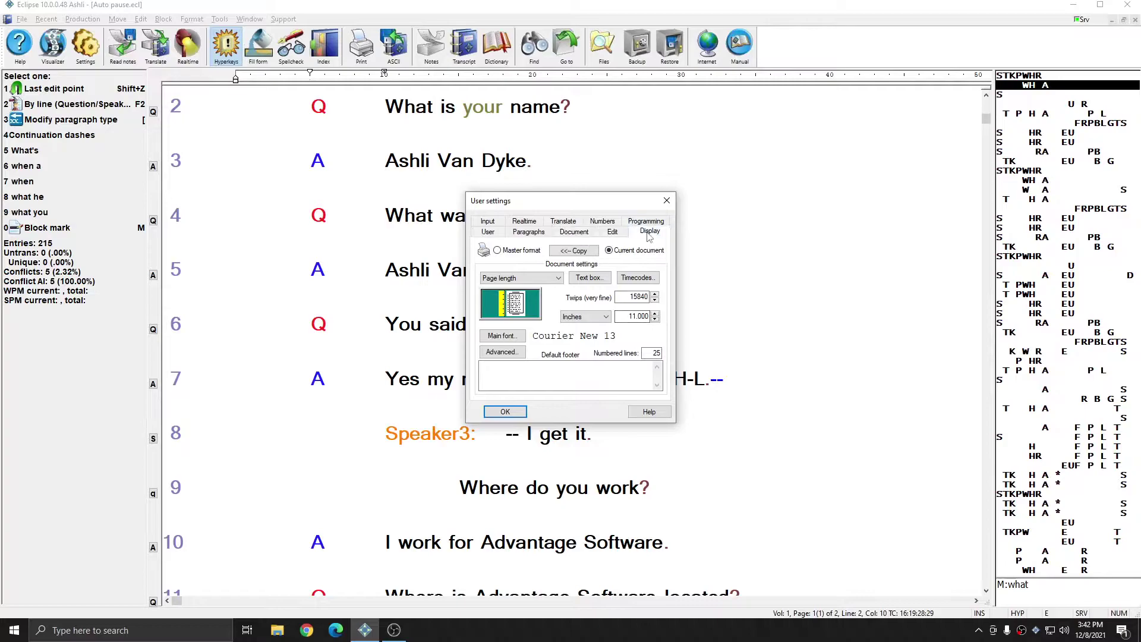
left_click(629, 250)
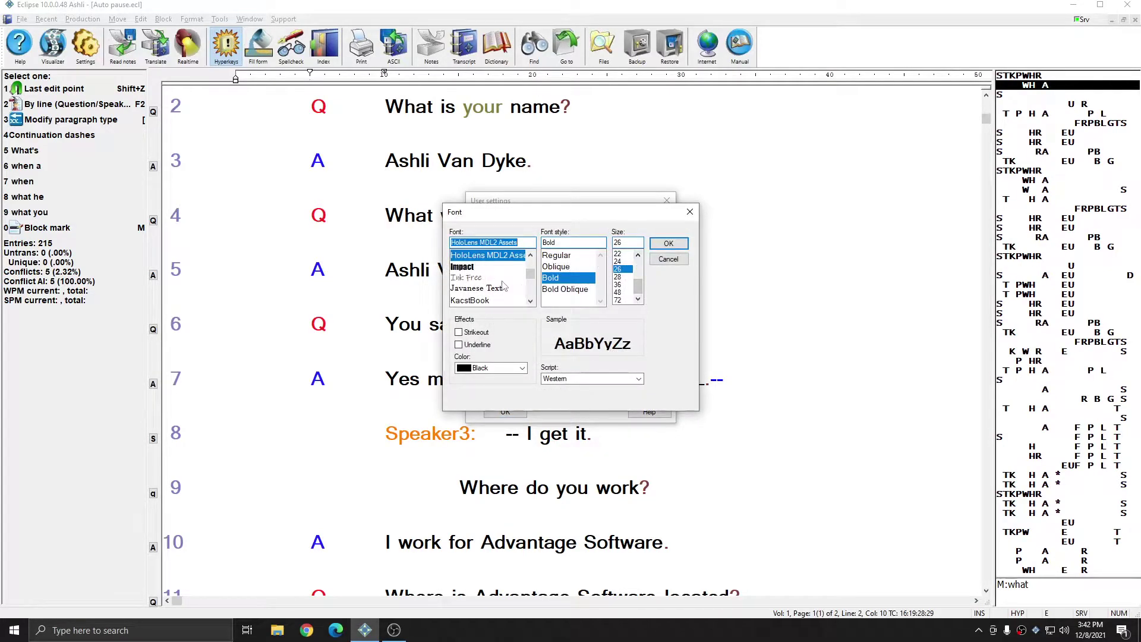
left_click(665, 245)
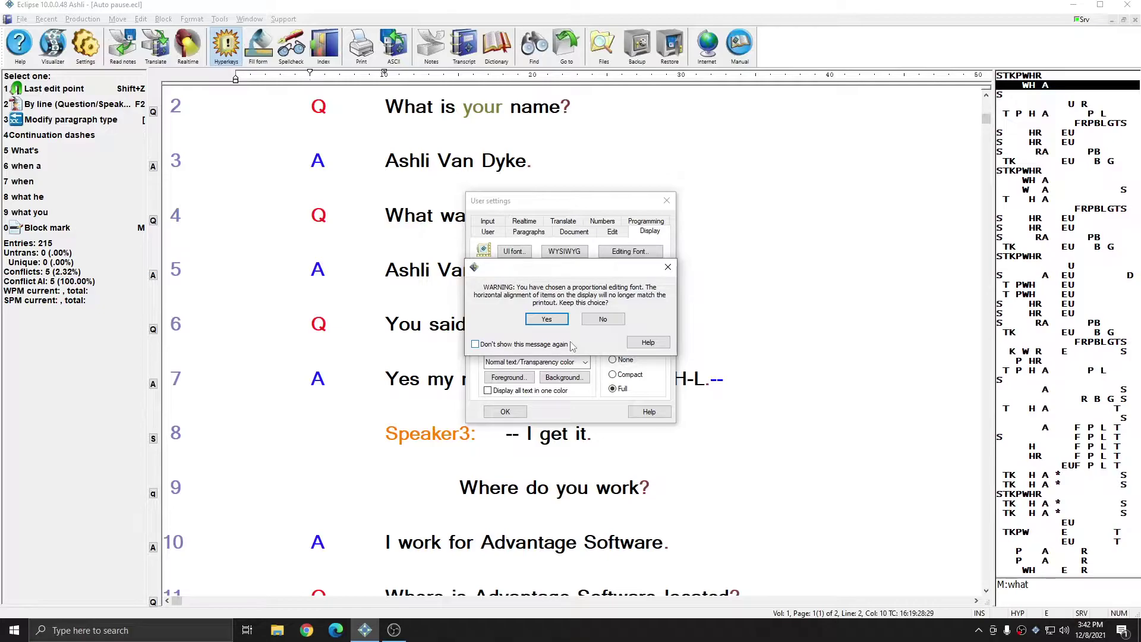
left_click(556, 322)
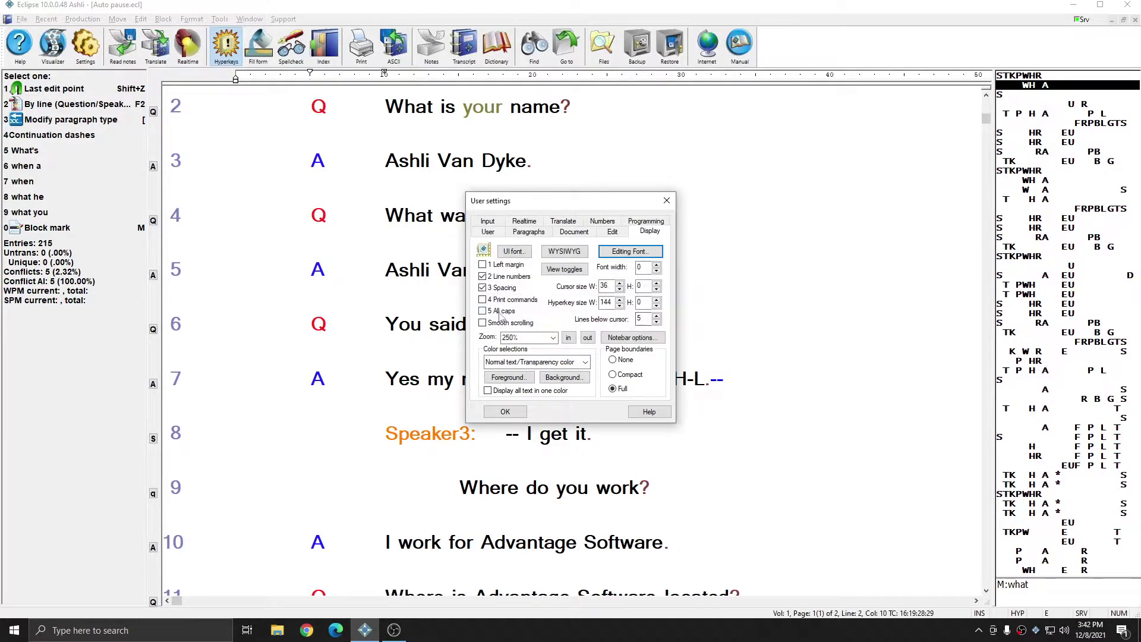
key("Escape")
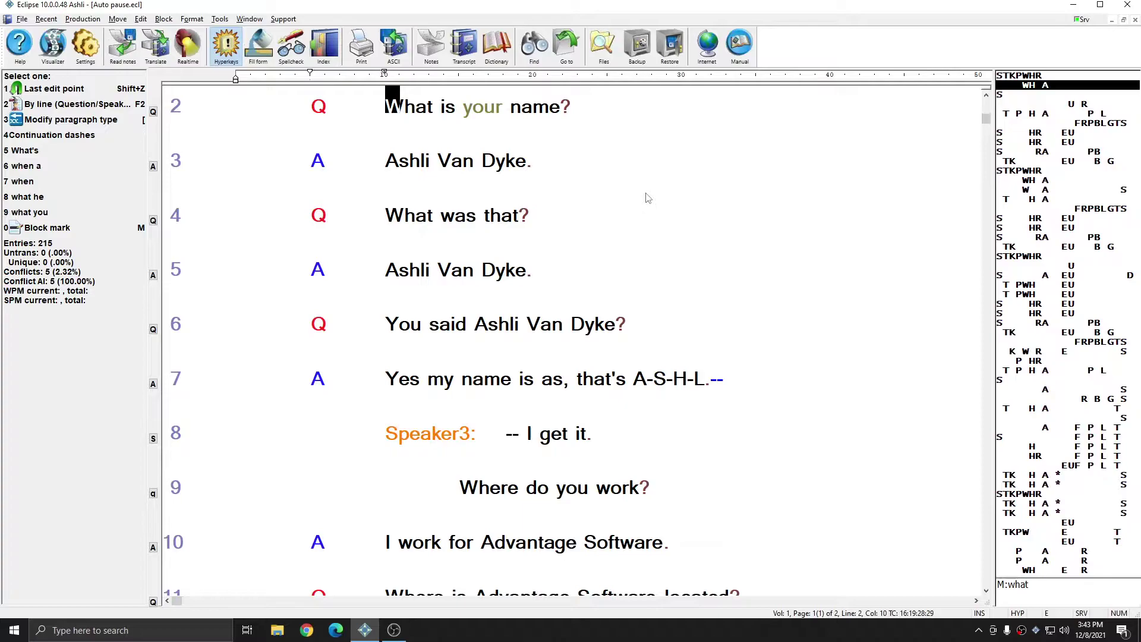
Switch the transcript to the 1 - WYSIWYG Preview display mode.
key("Return")
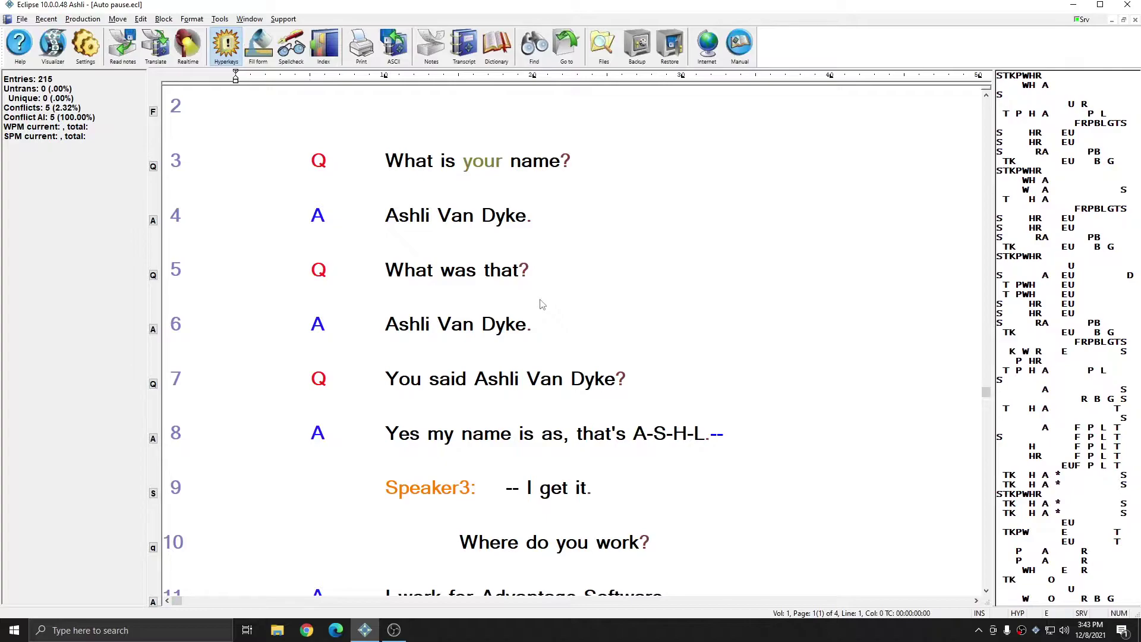
key("alt+d")
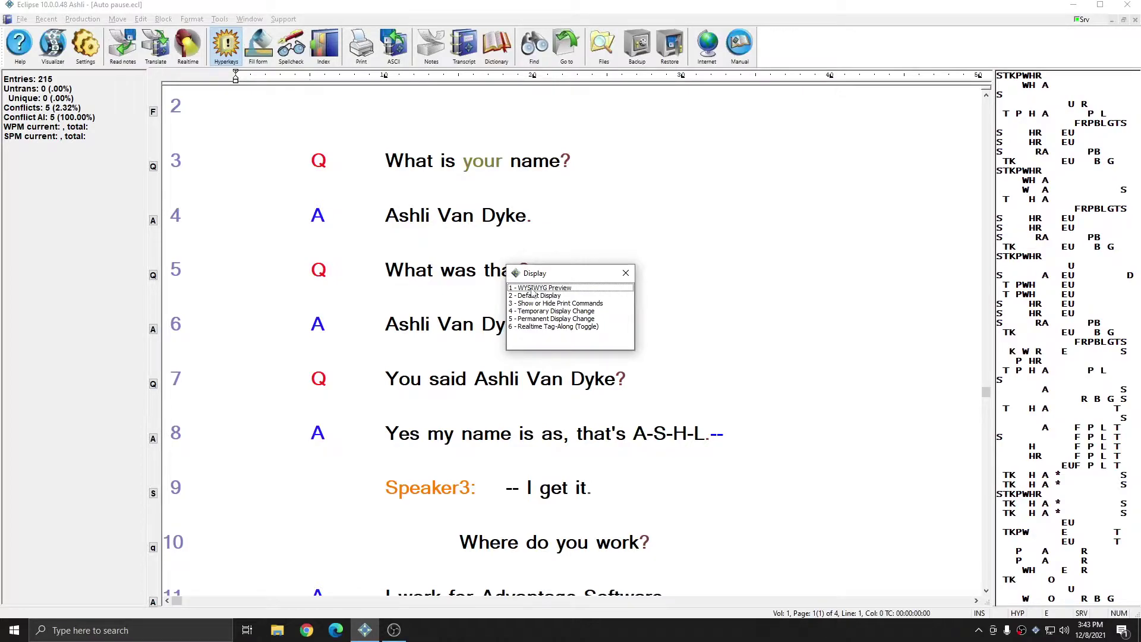
left_click(548, 295)
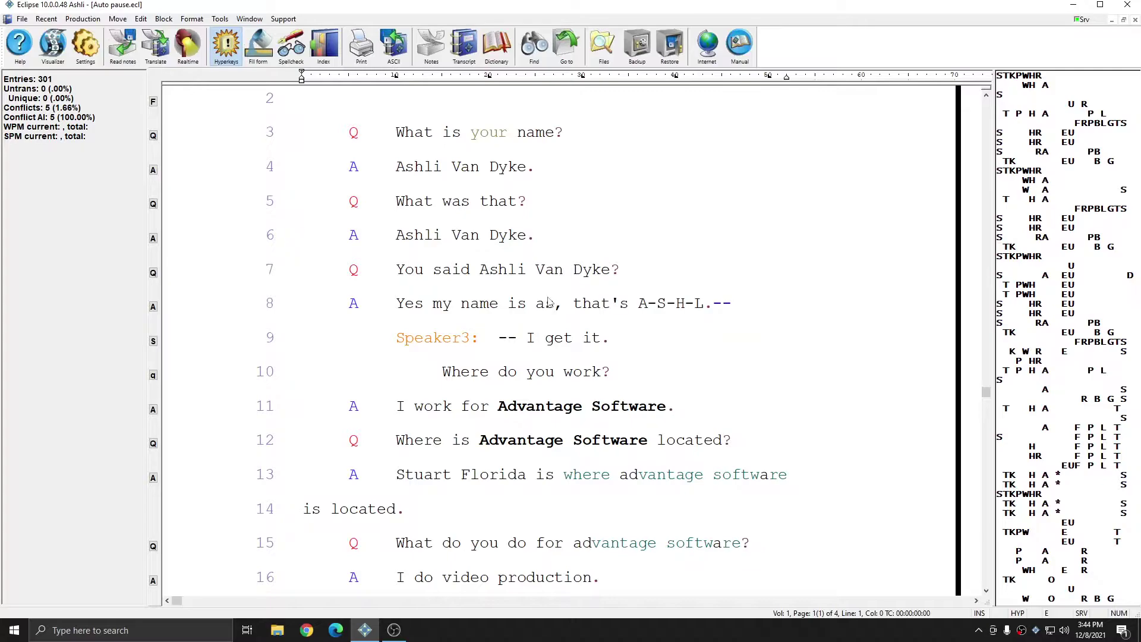
scroll(558, 304, "up", 6)
scroll(525, 344, "up", 5)
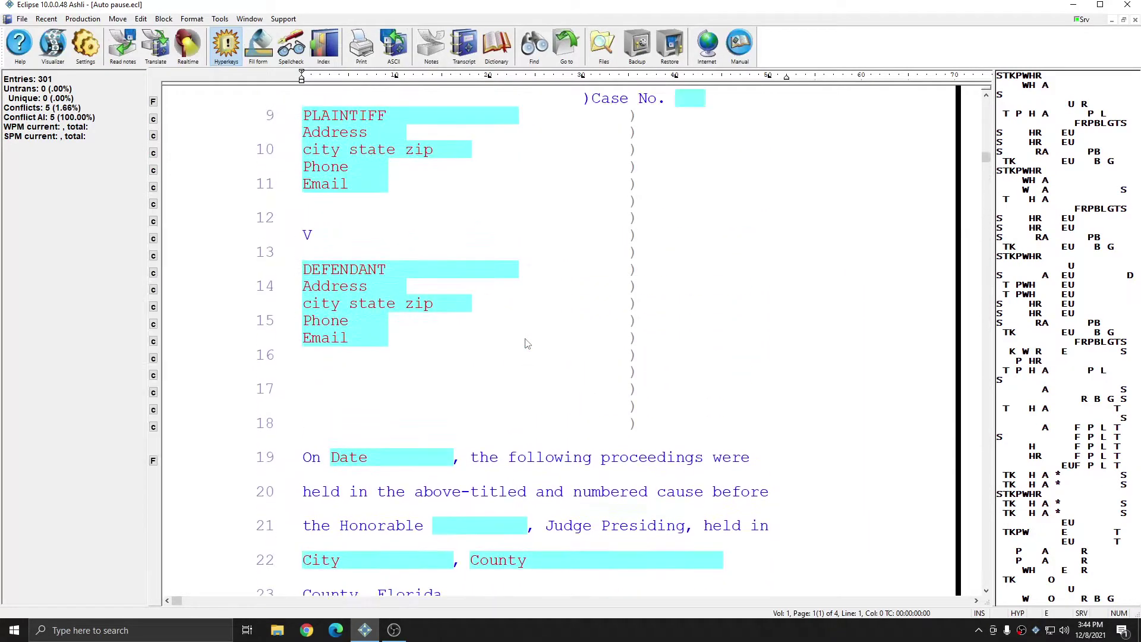
scroll(525, 339, "down", 3)
scroll(525, 336, "down", 6)
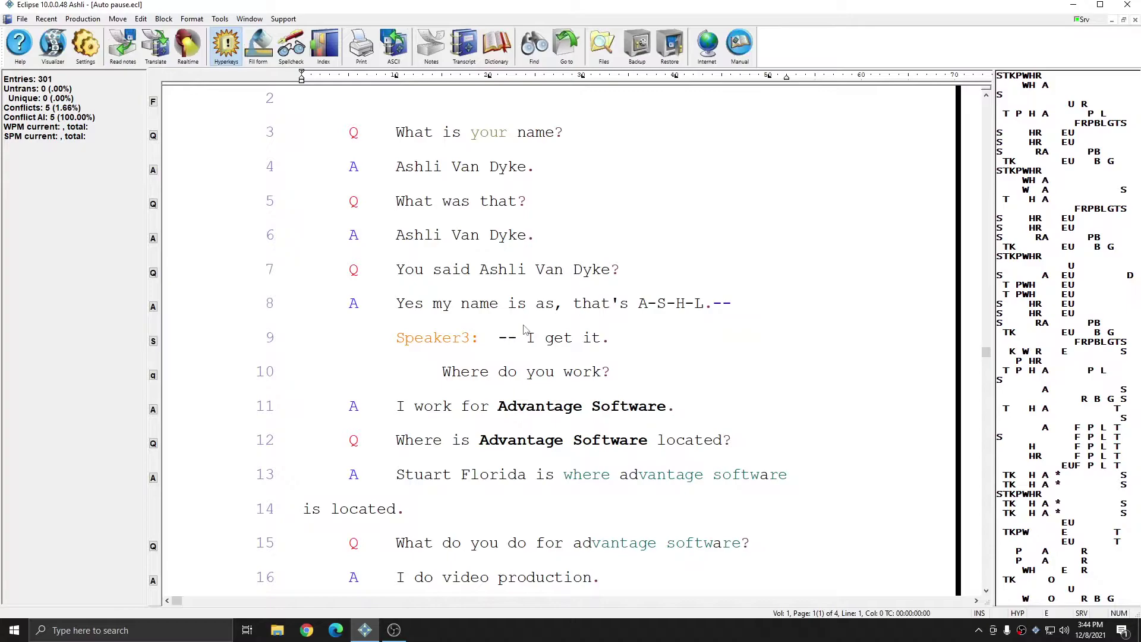
Return the transcript to the proportional default display and scroll through it.
key("alt+d")
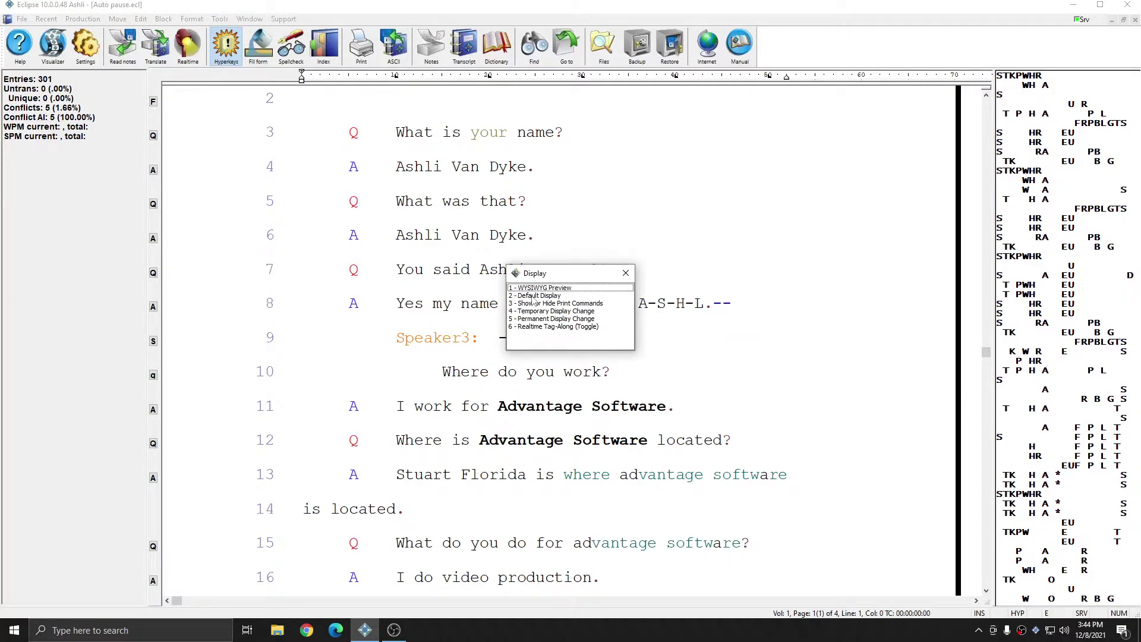
left_click(533, 295)
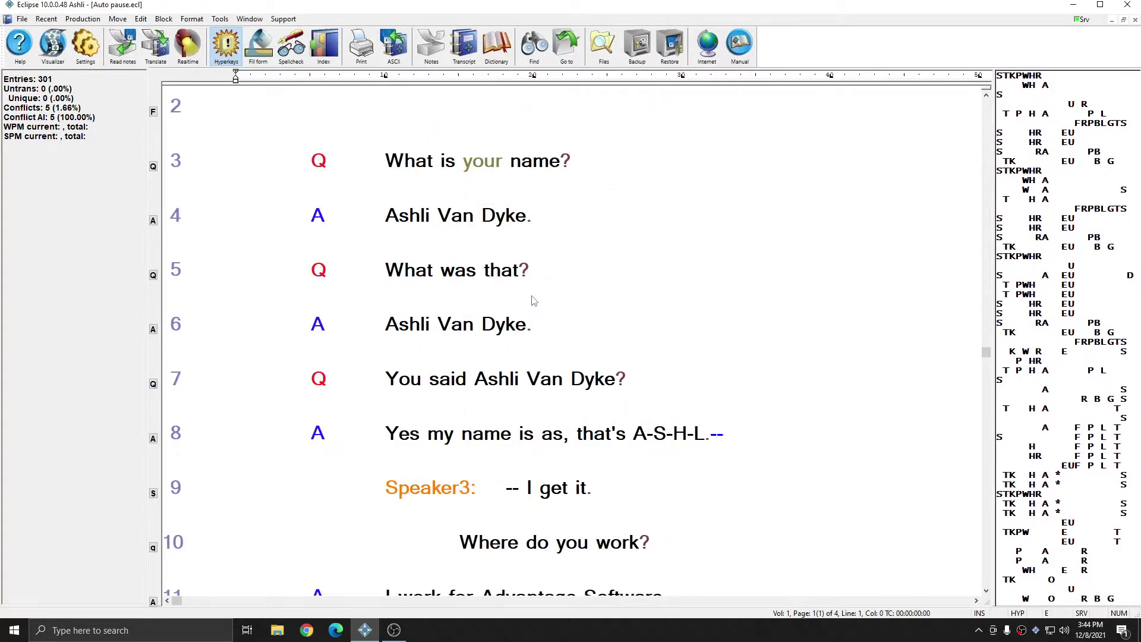
scroll(481, 324, "down", 5)
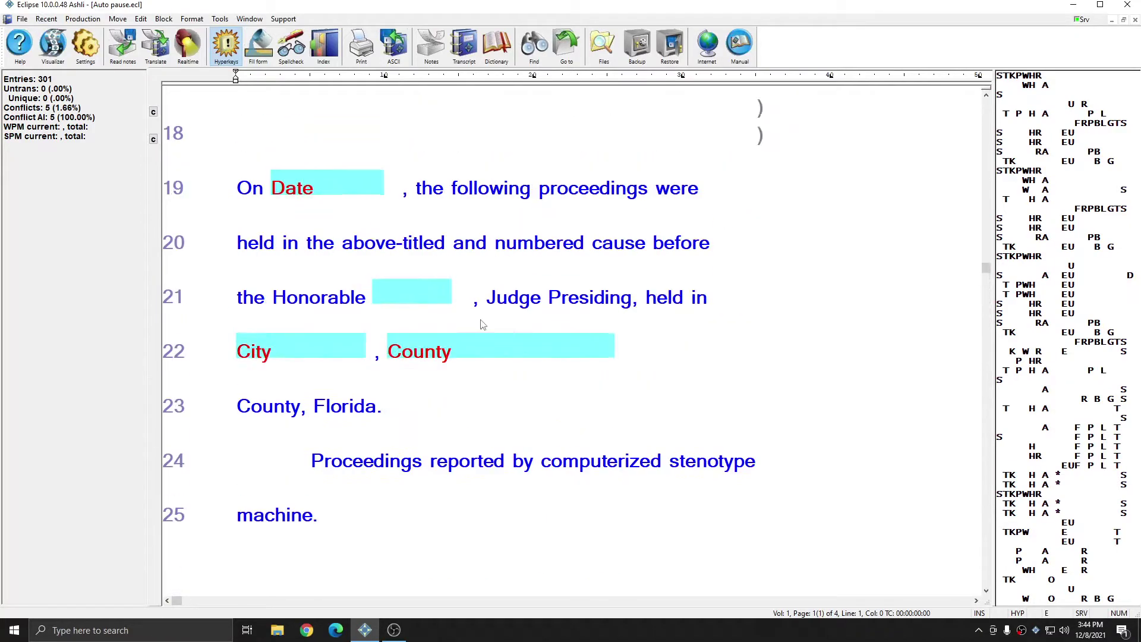
scroll(482, 324, "up", 3)
scroll(486, 313, "down", 2)
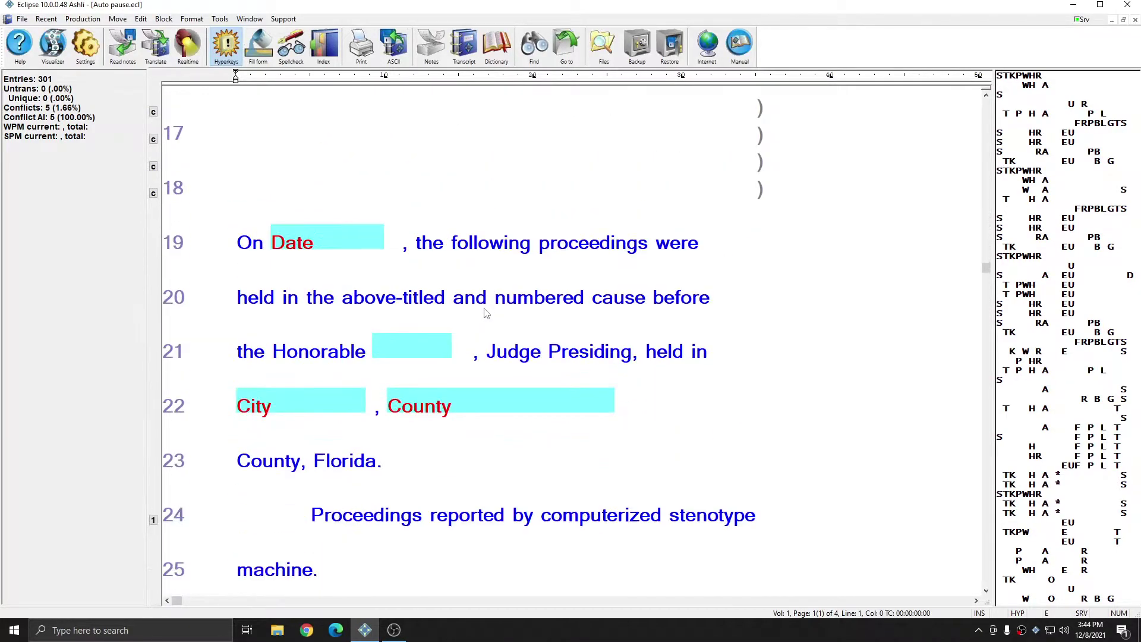
scroll(486, 313, "down", 5)
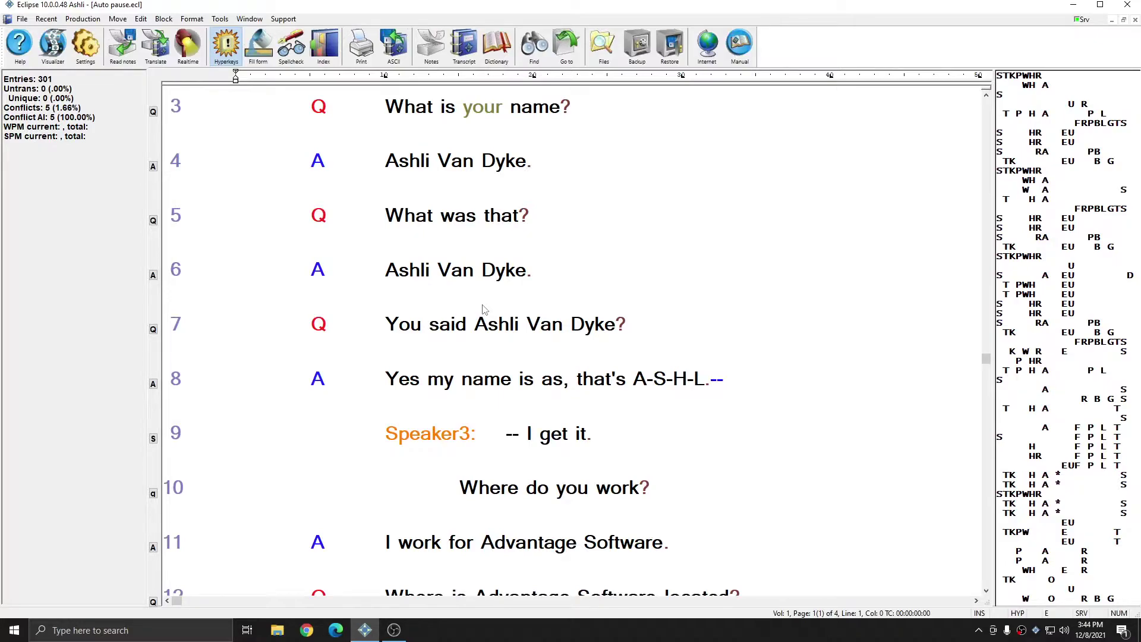
Switch back to the WYSIWYG print preview, leaving the display list unchanged afterward.
key("ctrl+d")
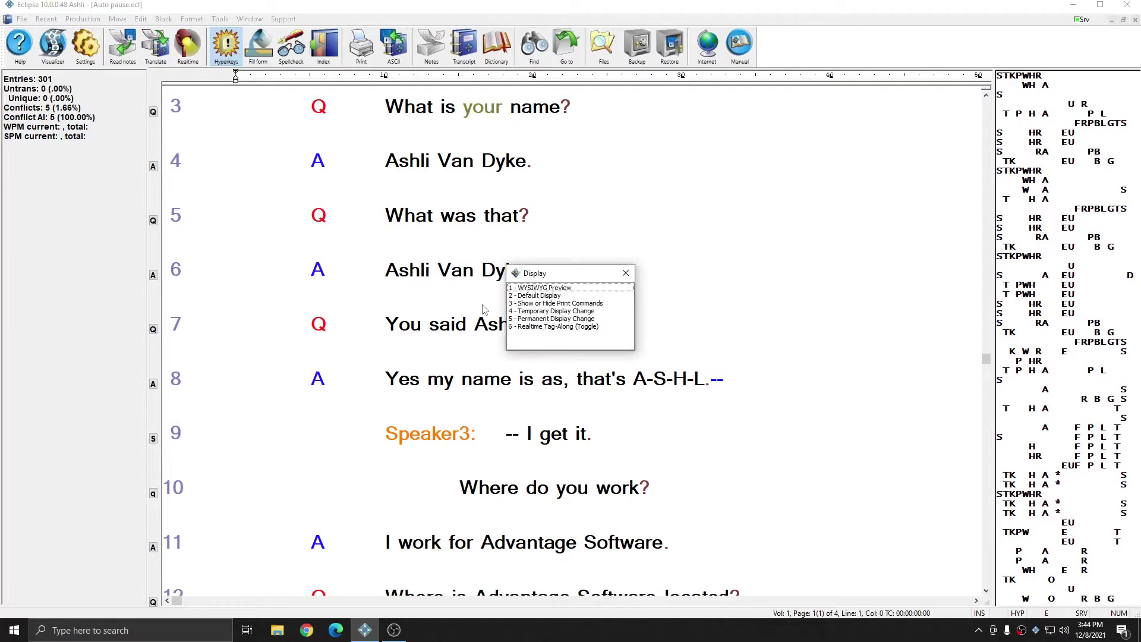
double_click(539, 295)
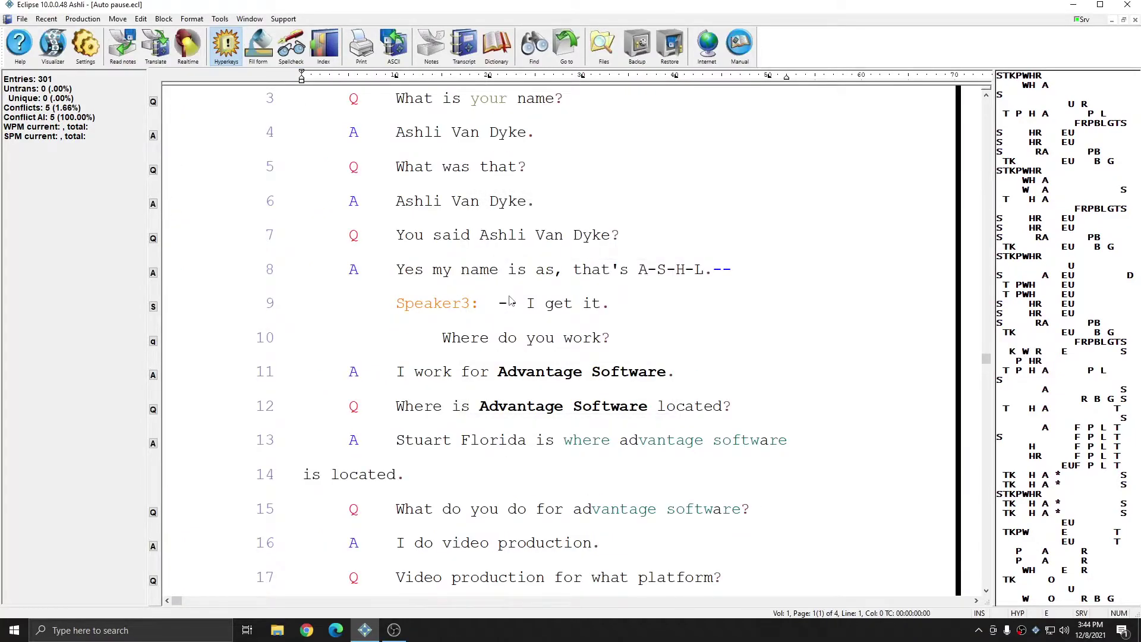
scroll(509, 300, "up", 1)
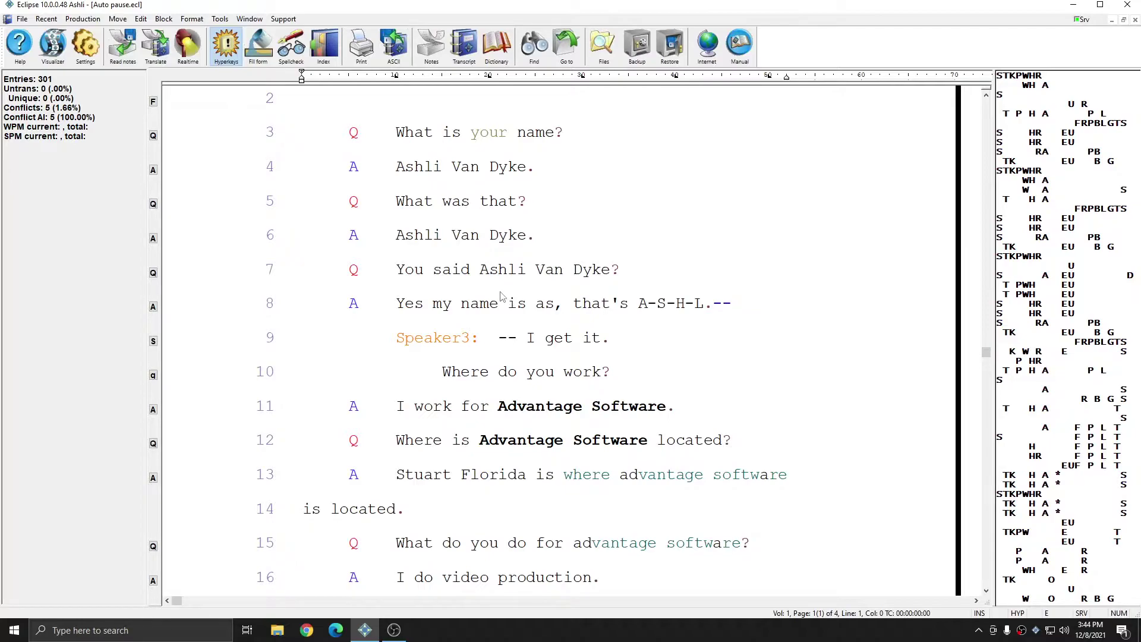
key("ctrl+d")
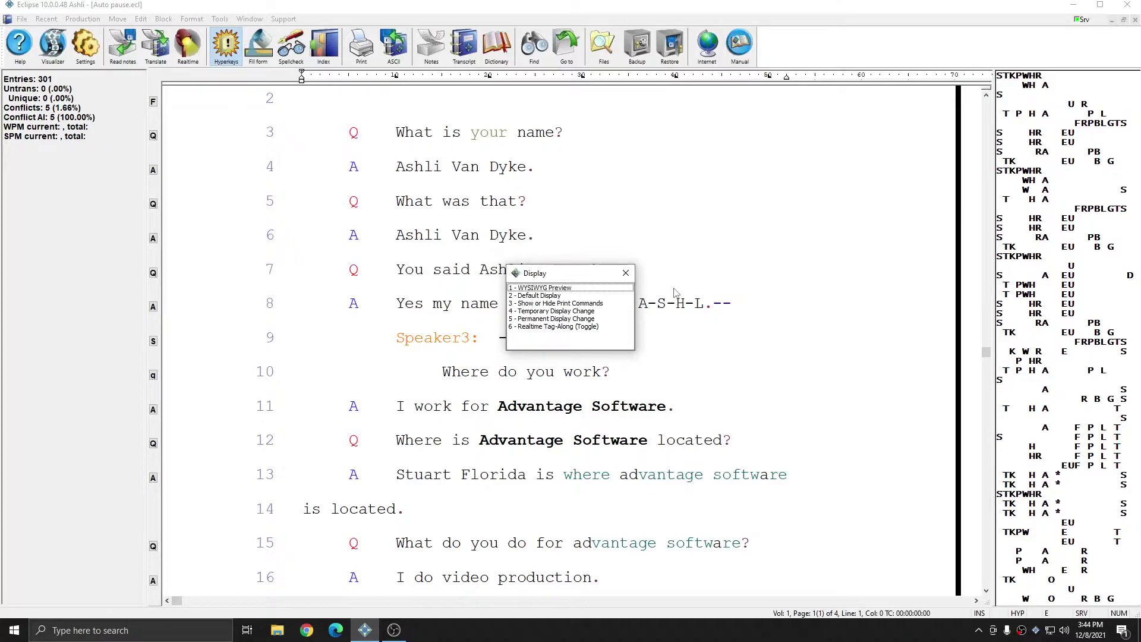
key("Escape")
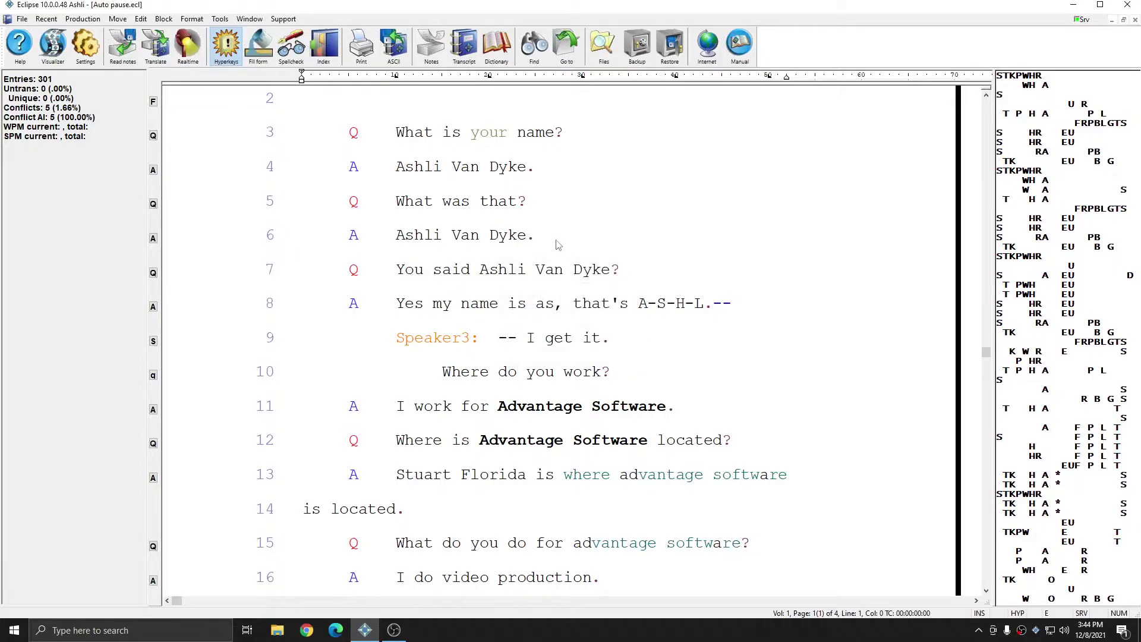
View User settings' Display tab, close the dialog, then reopen it on Display.
left_click(85, 45)
left_click(649, 232)
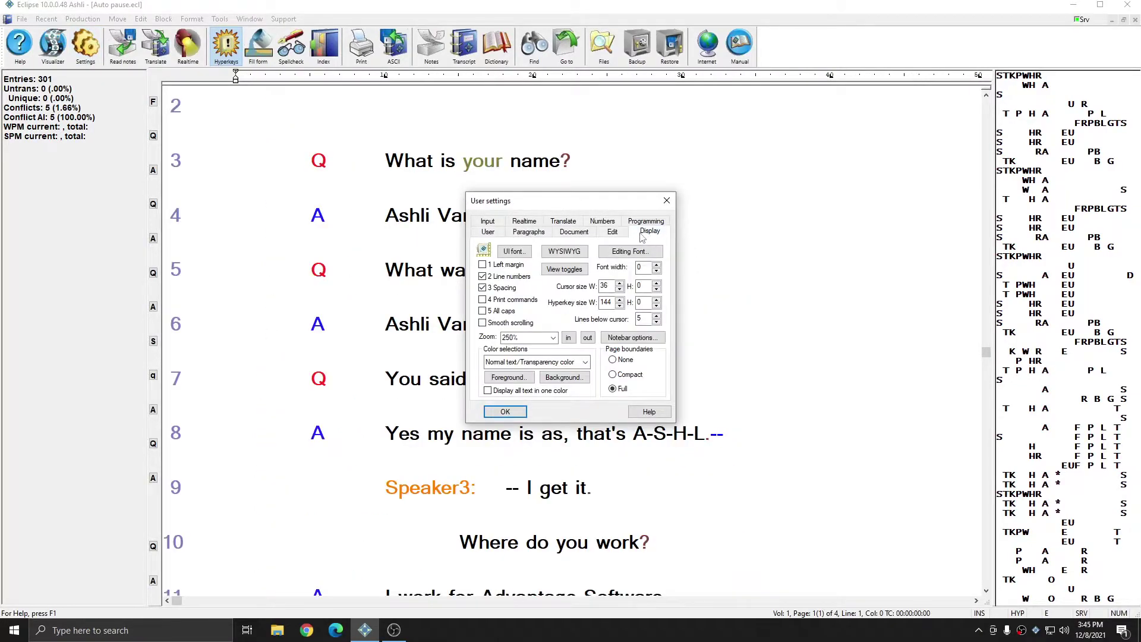
left_click(666, 203)
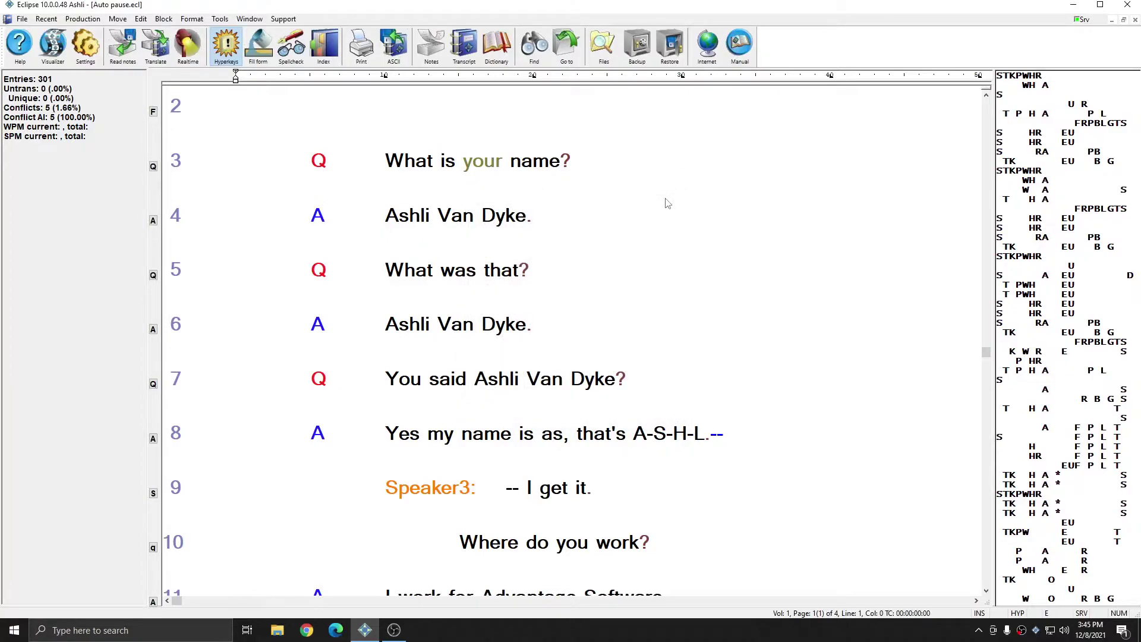
left_click(85, 44)
left_click(644, 233)
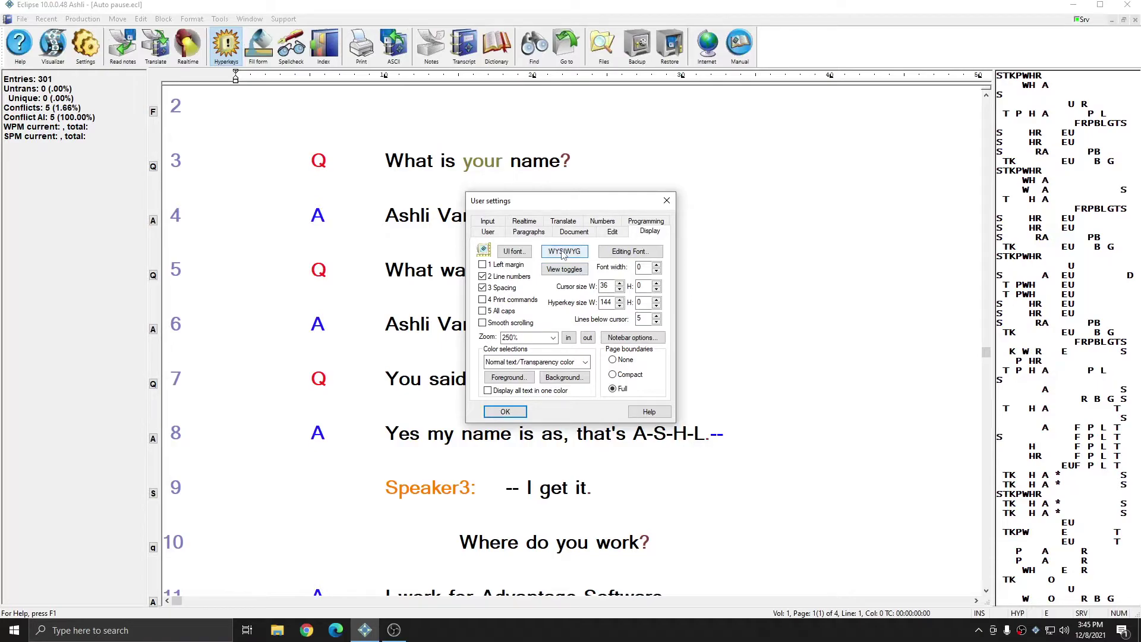
Make the editing display match the printout (WYSIWYG), accepting the warning, and close settings.
left_click(581, 254)
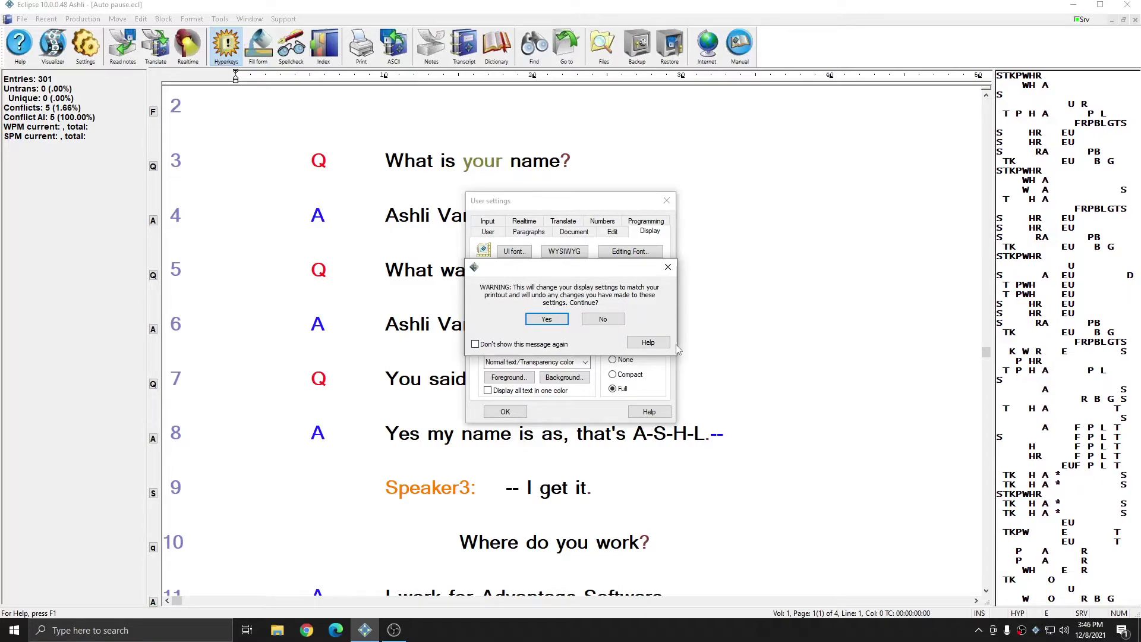
left_click(549, 320)
left_click(666, 200)
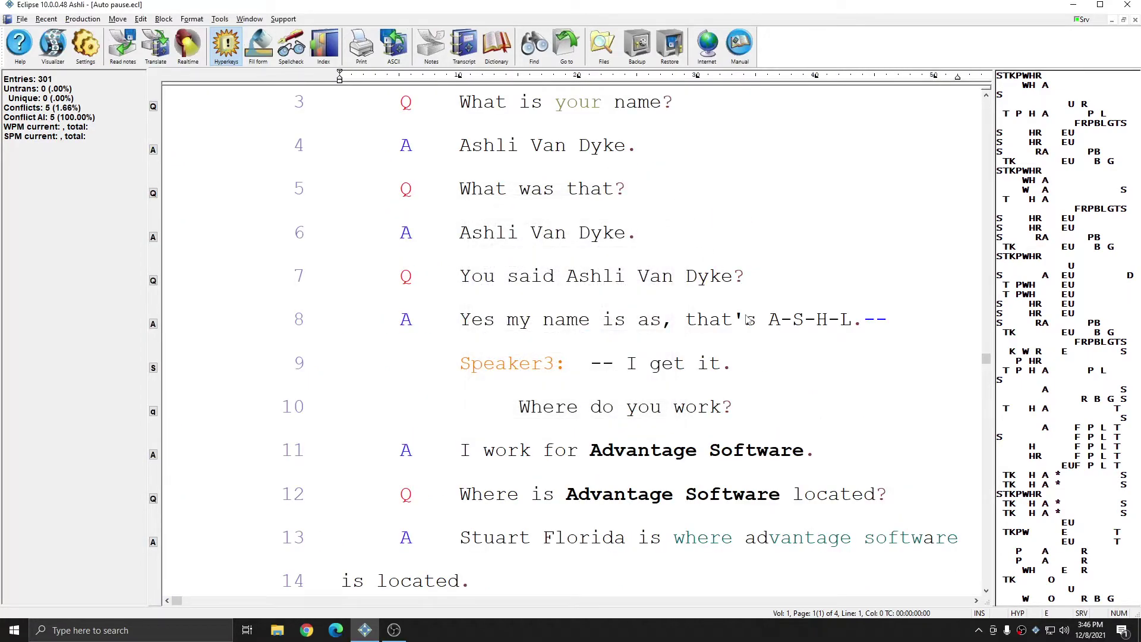
scroll(751, 323, "up", 1)
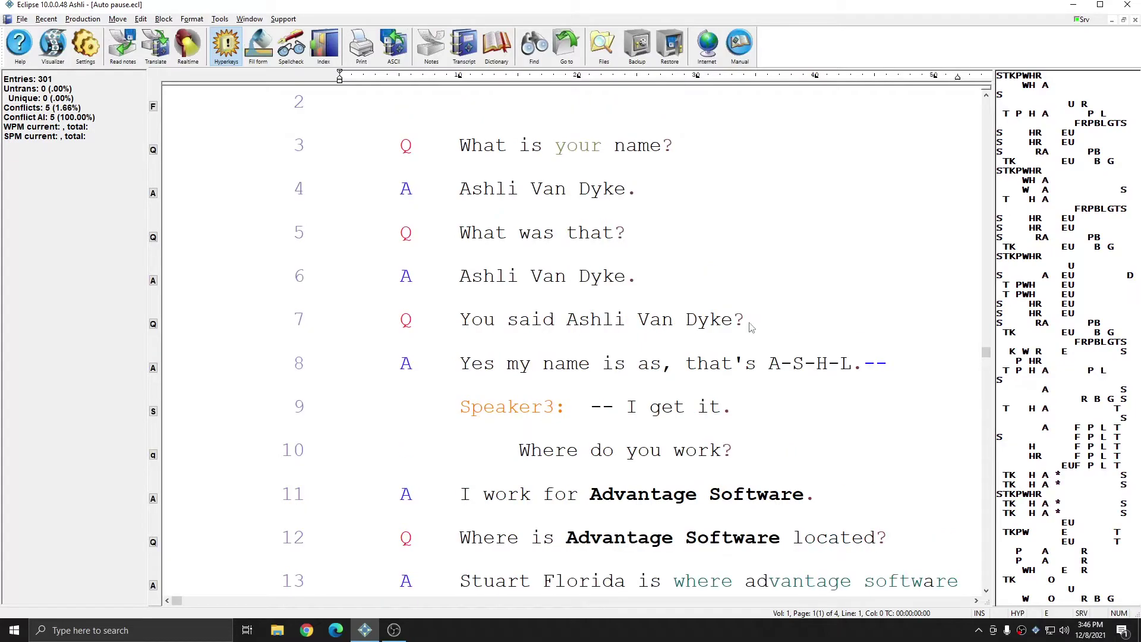
scroll(751, 328, "down", 1)
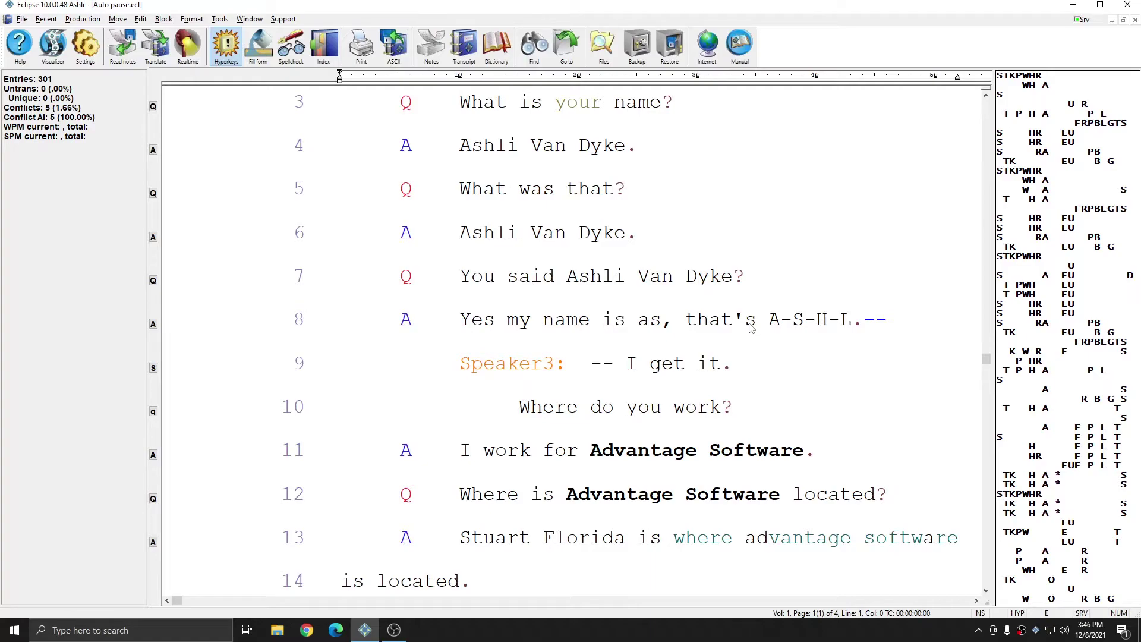
Temporarily switch the transcript to Default Display from the Ctrl+D display list.
key("ctrl+d")
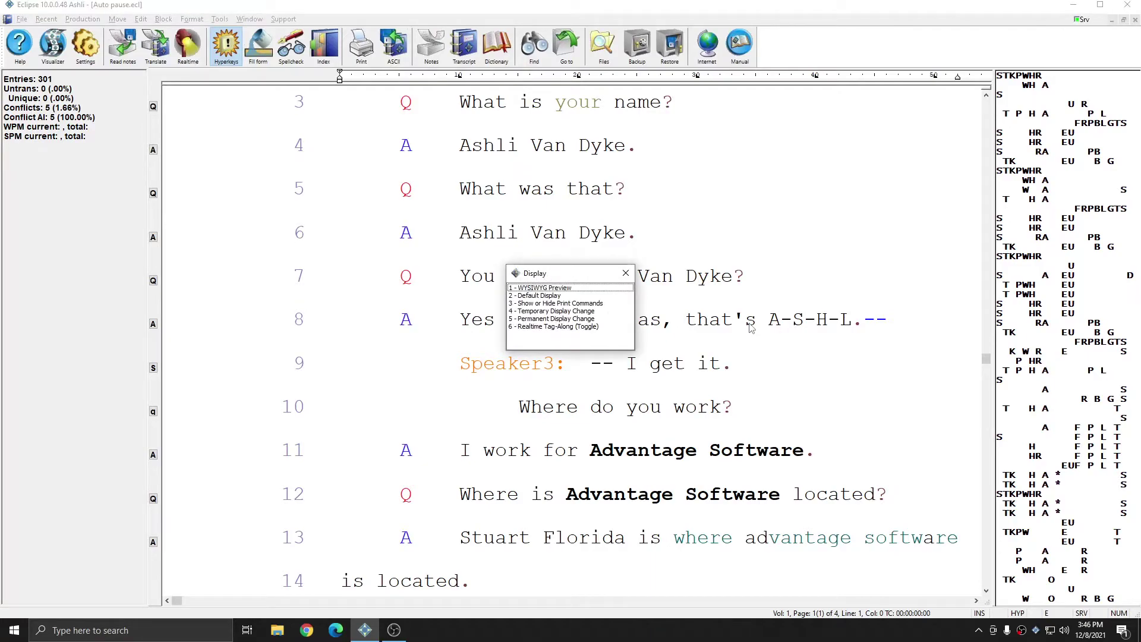
key("Escape")
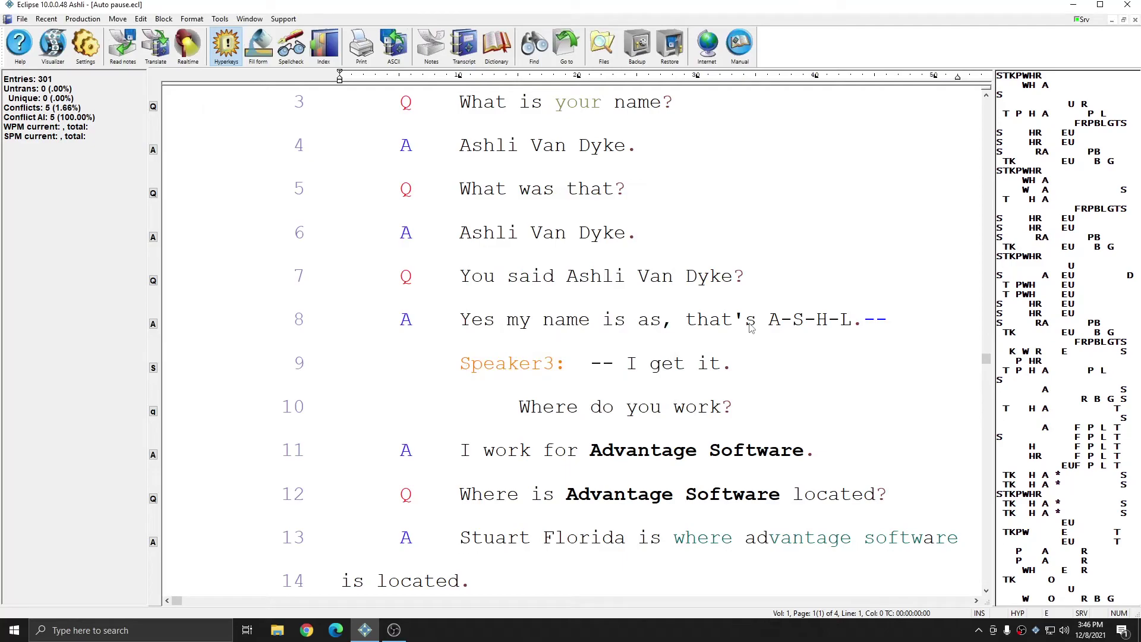
key("ctrl+d")
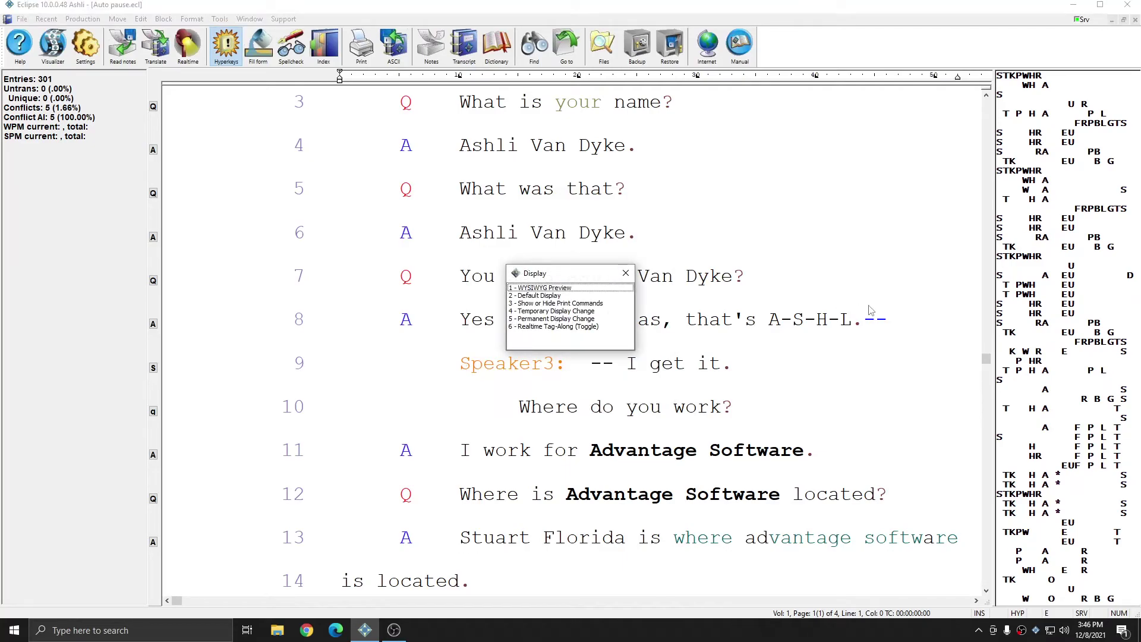
key("Return")
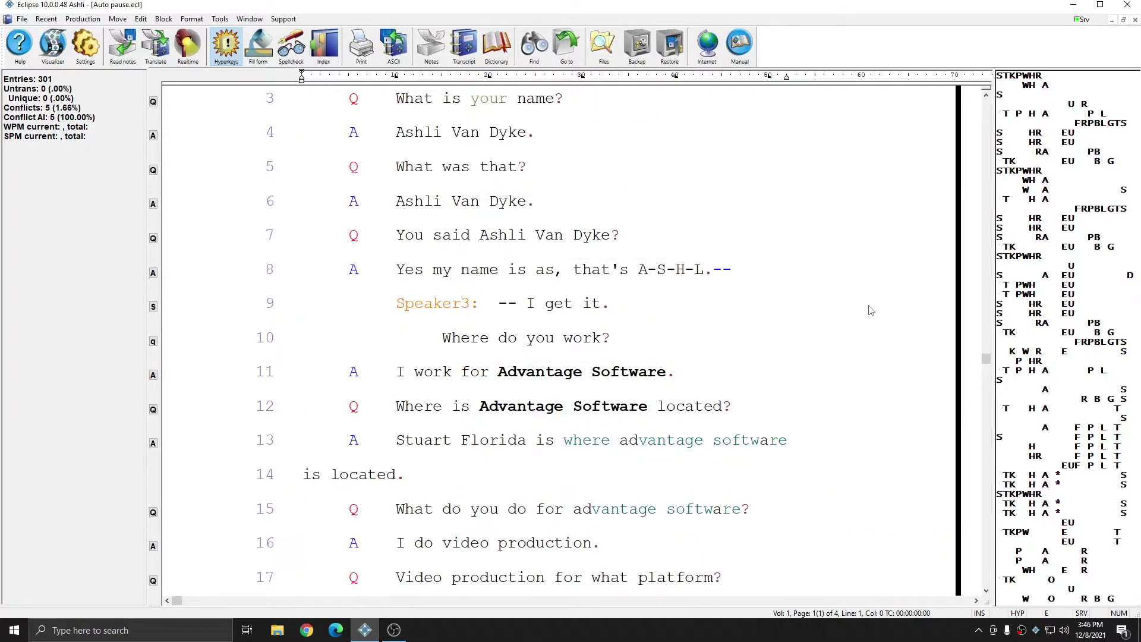
scroll(870, 310, "up", 2)
Set Arial as the editing font, accepting the proportional font warning, and apply.
key("ctrl+u")
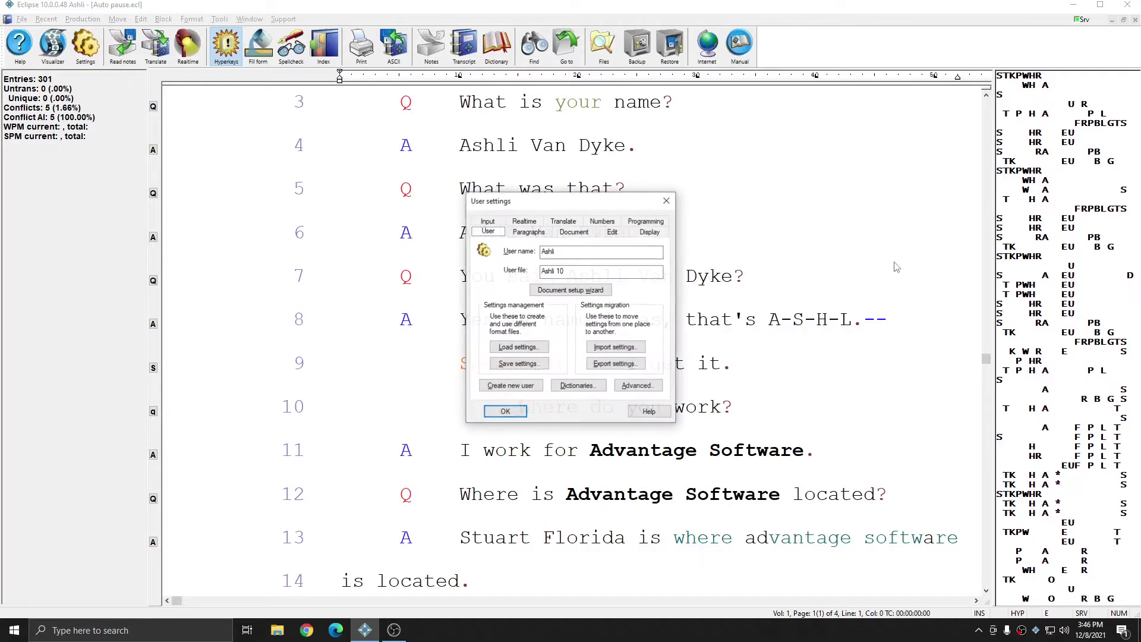
left_click(649, 233)
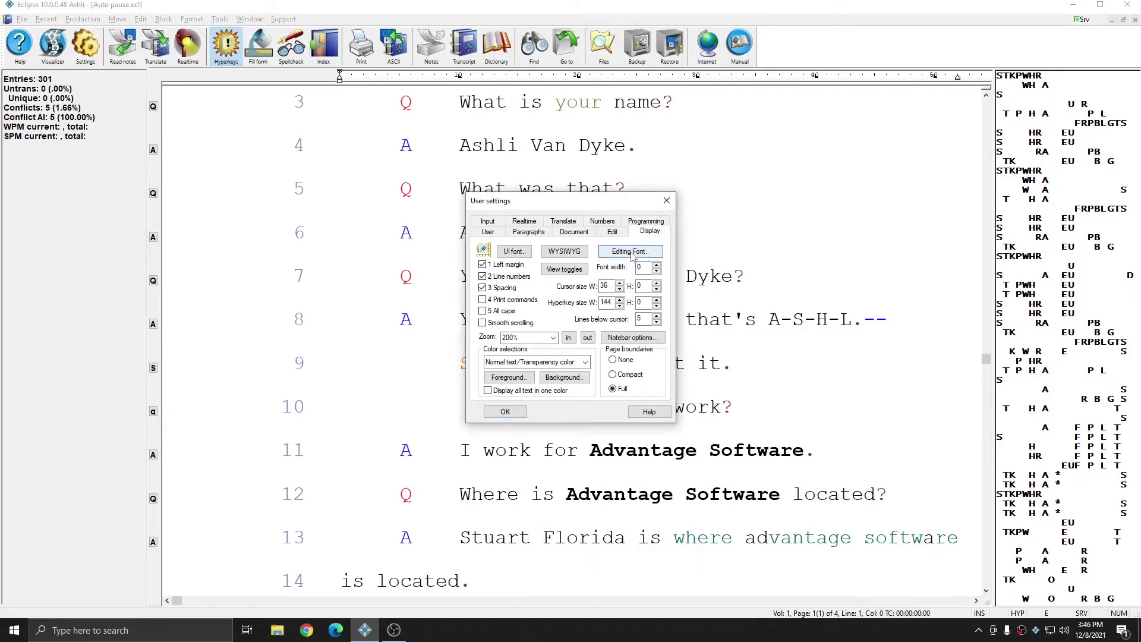
left_click(629, 251)
scroll(476, 284, "down", 2)
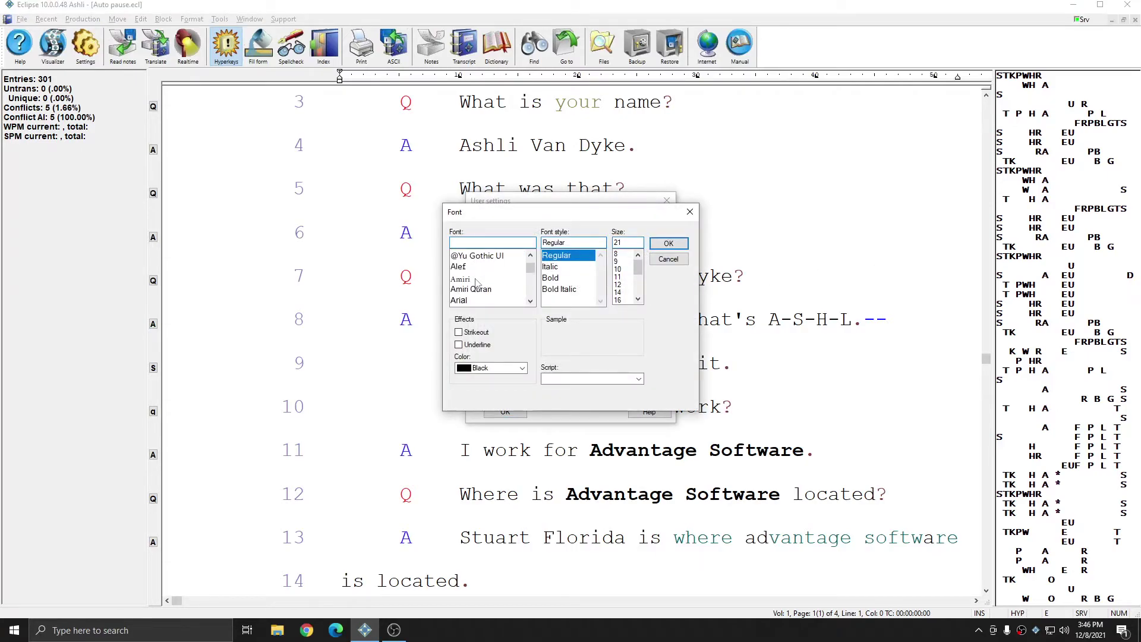
left_click(467, 267)
left_click(666, 247)
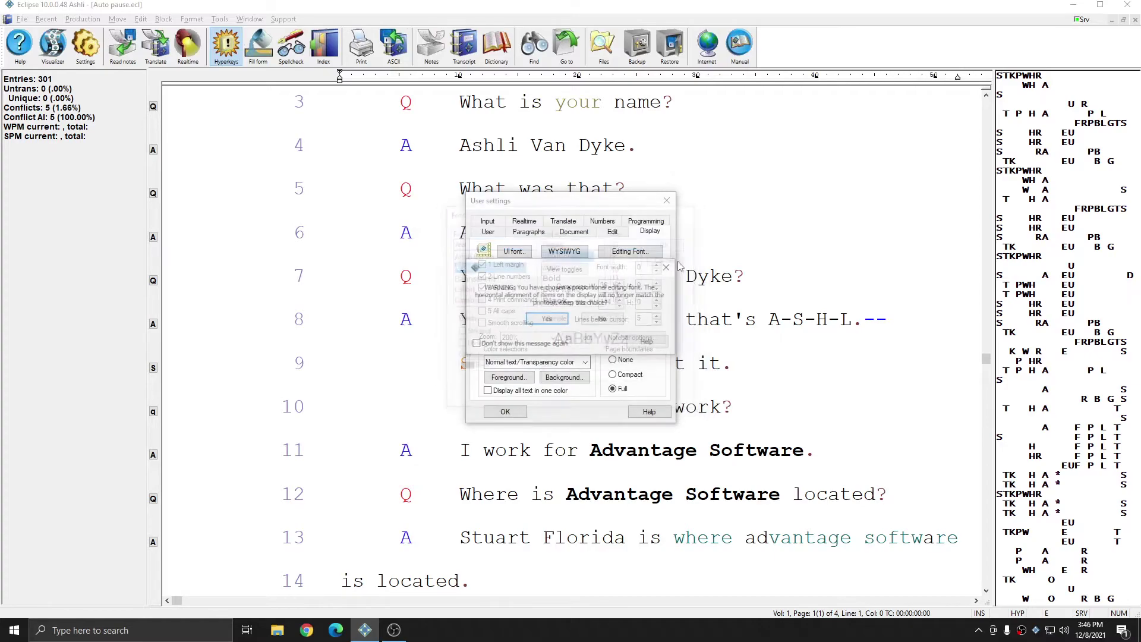
left_click(548, 319)
left_click(503, 410)
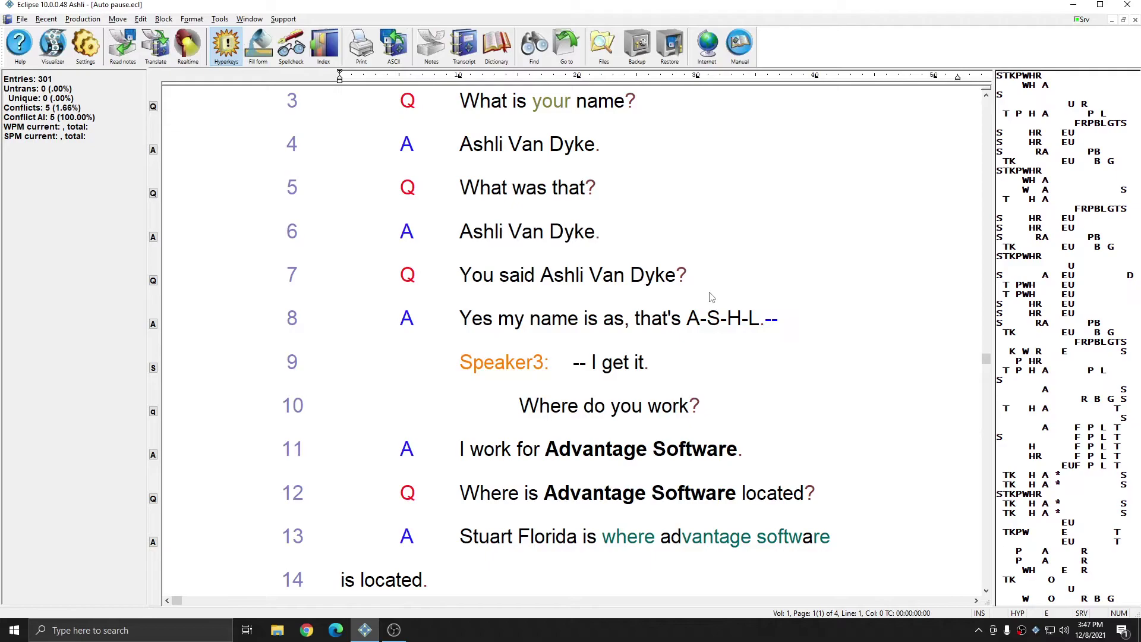
Toggle to the default Courier display with option 2, then back with option 1.
key("ctrl+d")
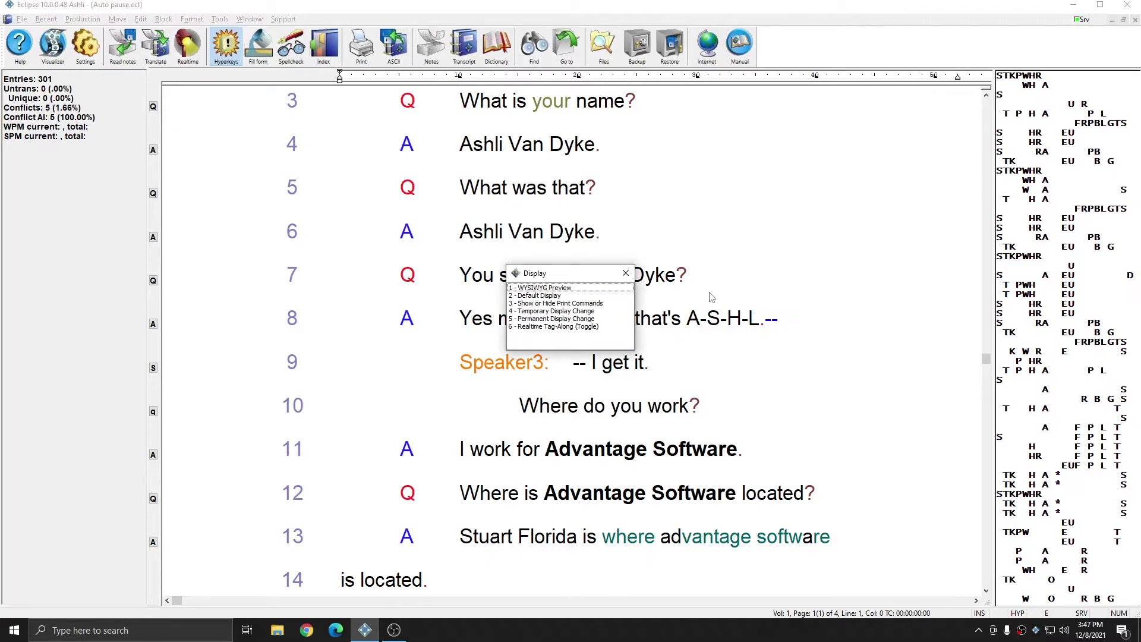
key("2")
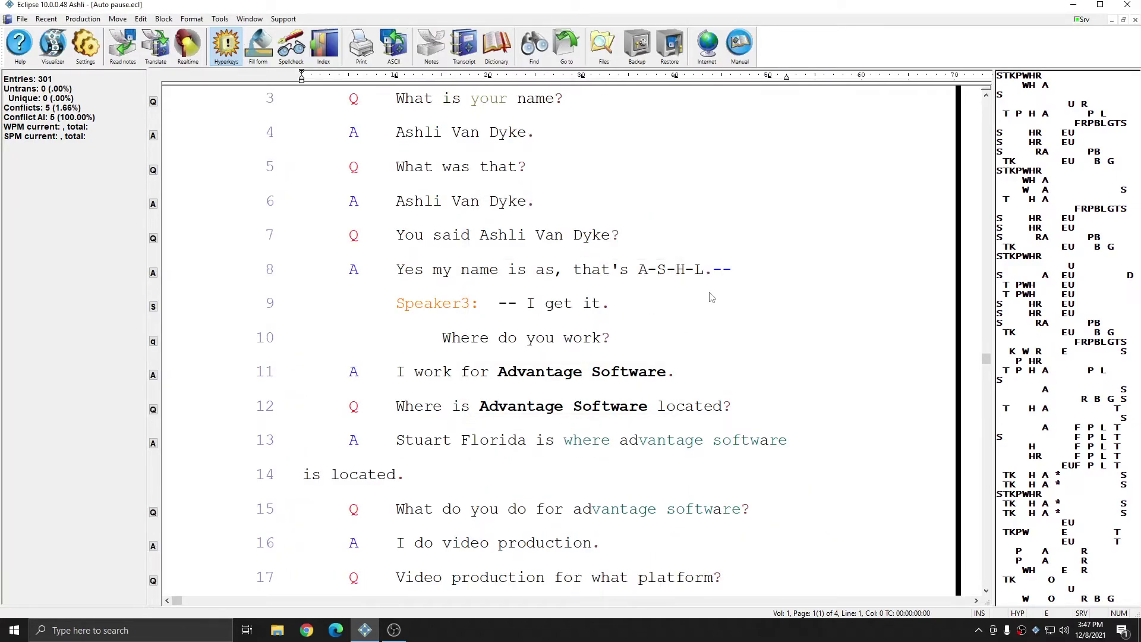
key("ctrl+d")
key("1")
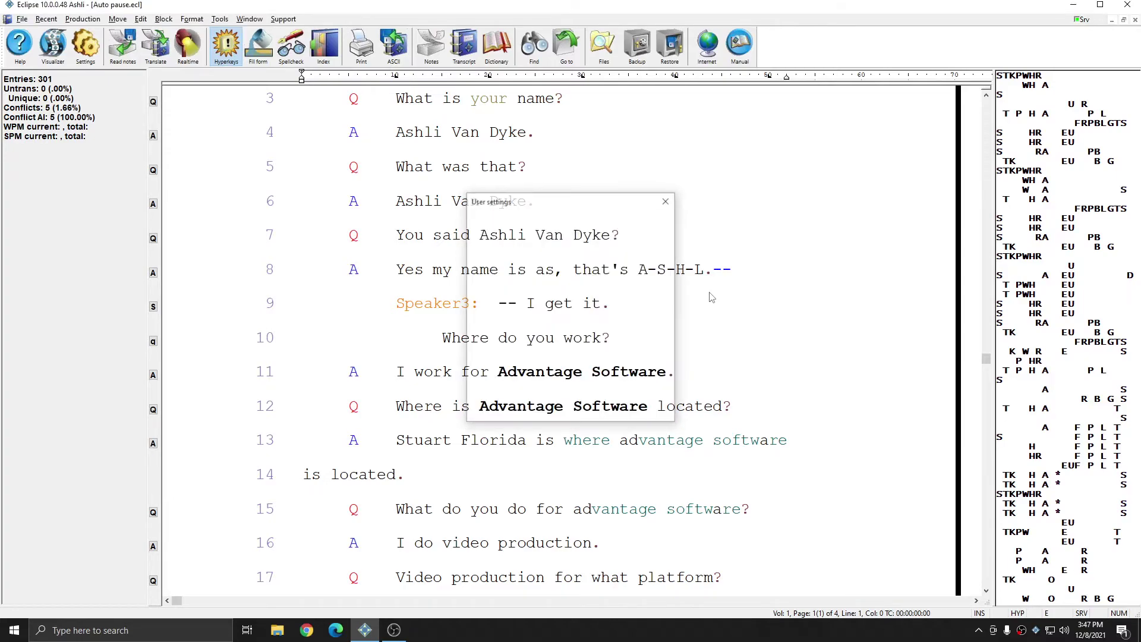